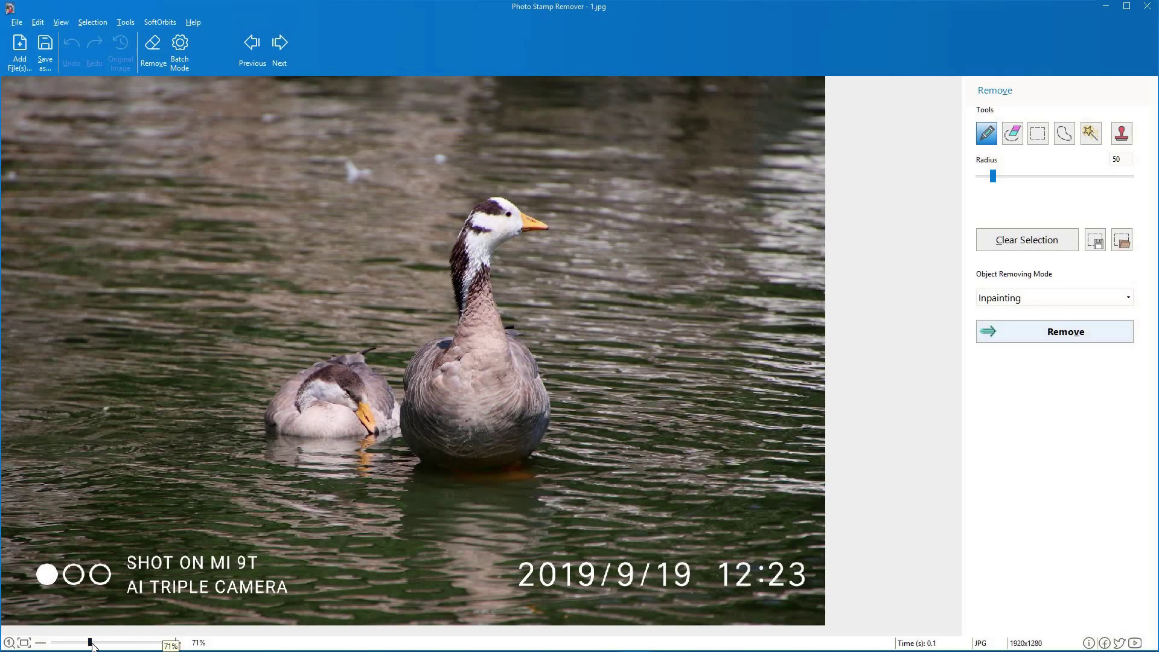
# - Select only the pink caption and date-stamp lettering on 1.jpg and set removal to Texture generation
pyautogui.moveTo(95, 646); pyautogui.dragTo(96, 645)
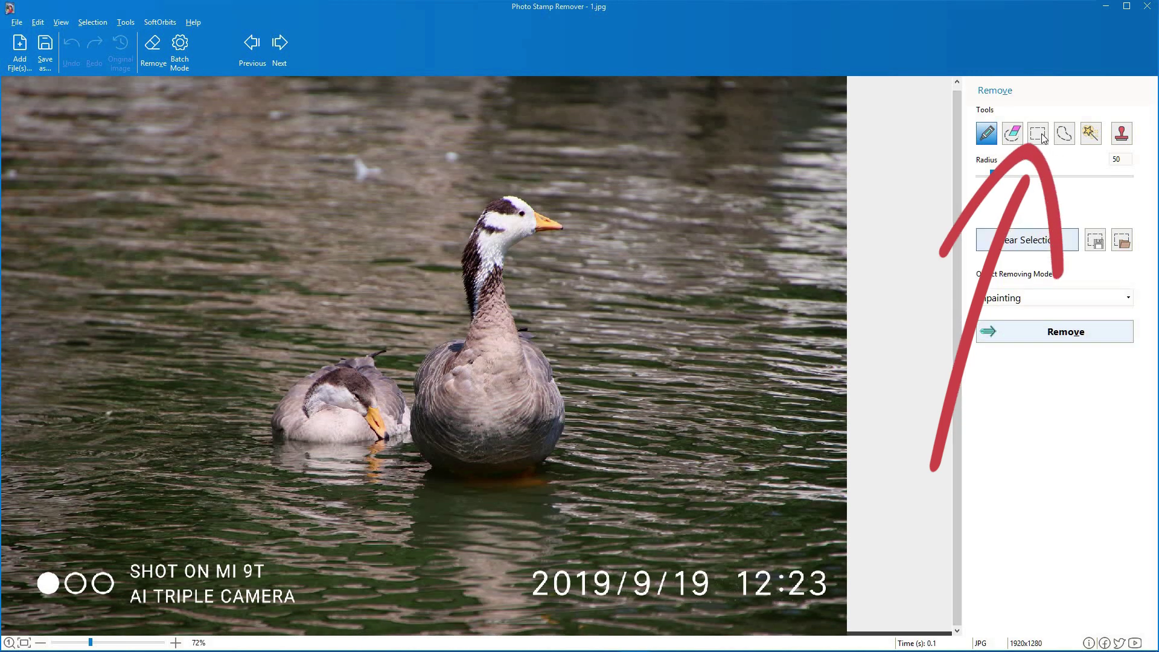
pyautogui.moveTo(29, 548); pyautogui.dragTo(834, 609)
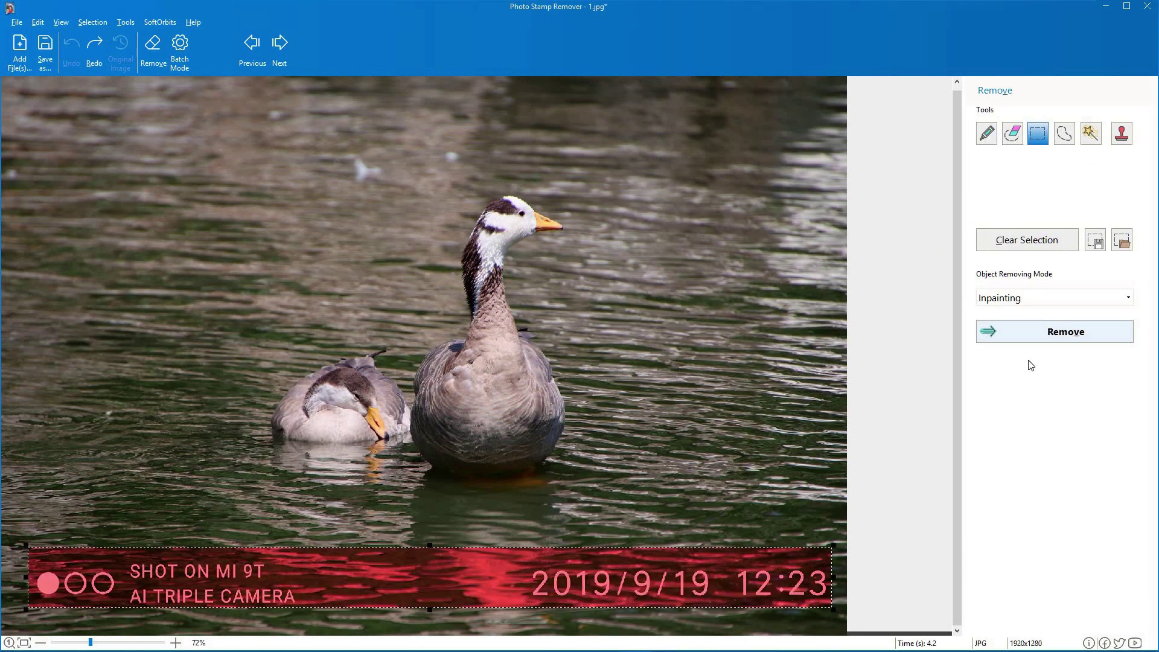
pyautogui.click(1091, 133)
pyautogui.click(54, 583)
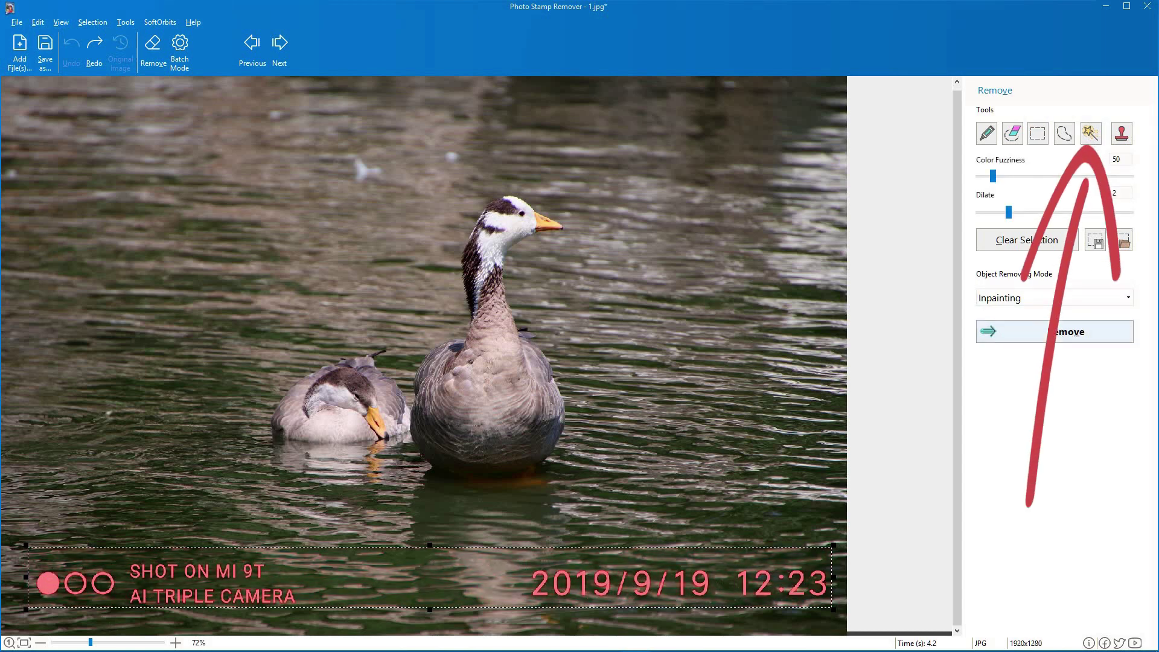
pyautogui.click(1048, 298)
pyautogui.click(1036, 340)
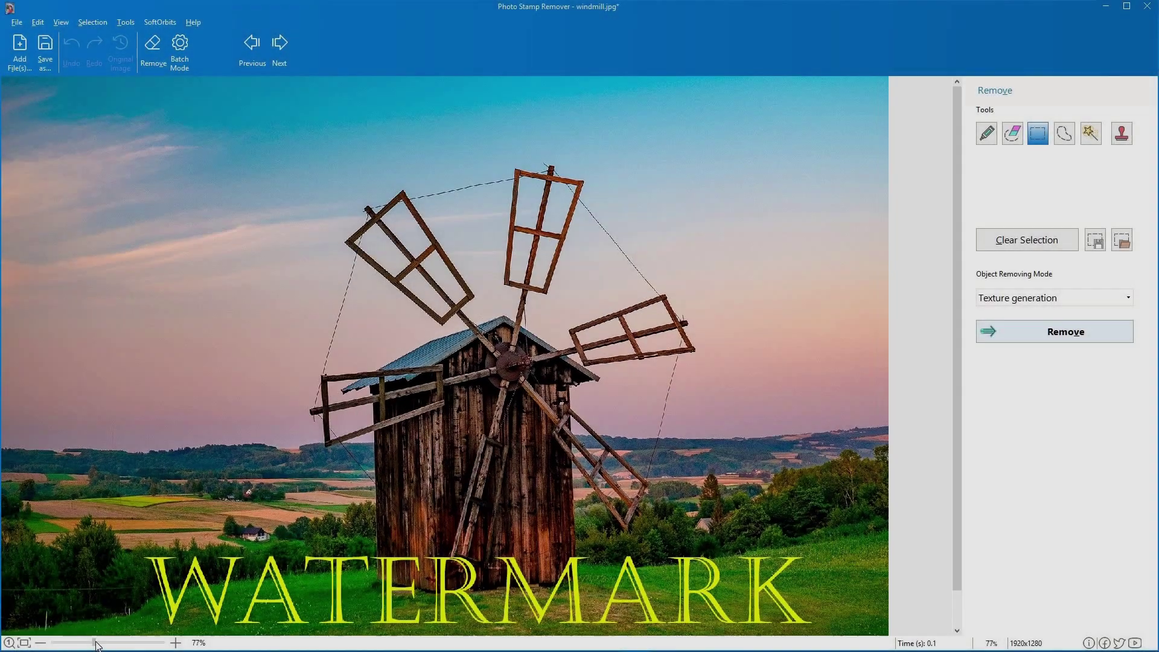
# - Zoom the windmill photo and select just the orange WATERMARK letters with box and Magic Wand
pyautogui.click(96, 645)
pyautogui.scroll(-2, 955, 304)
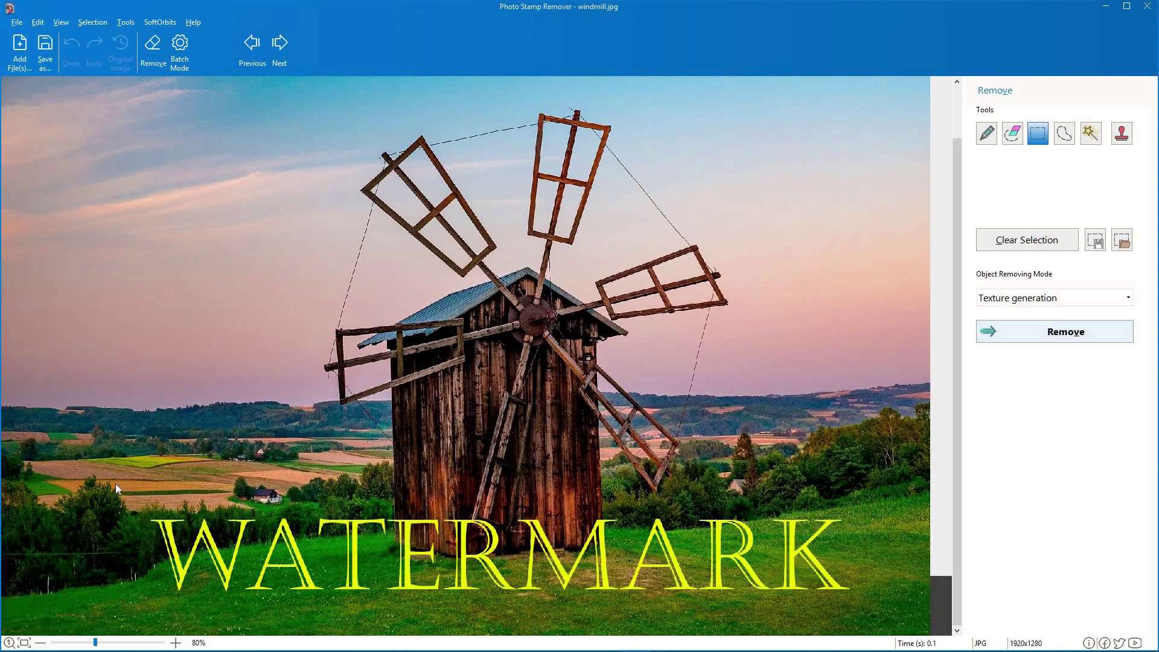
pyautogui.moveTo(116, 485); pyautogui.dragTo(863, 599)
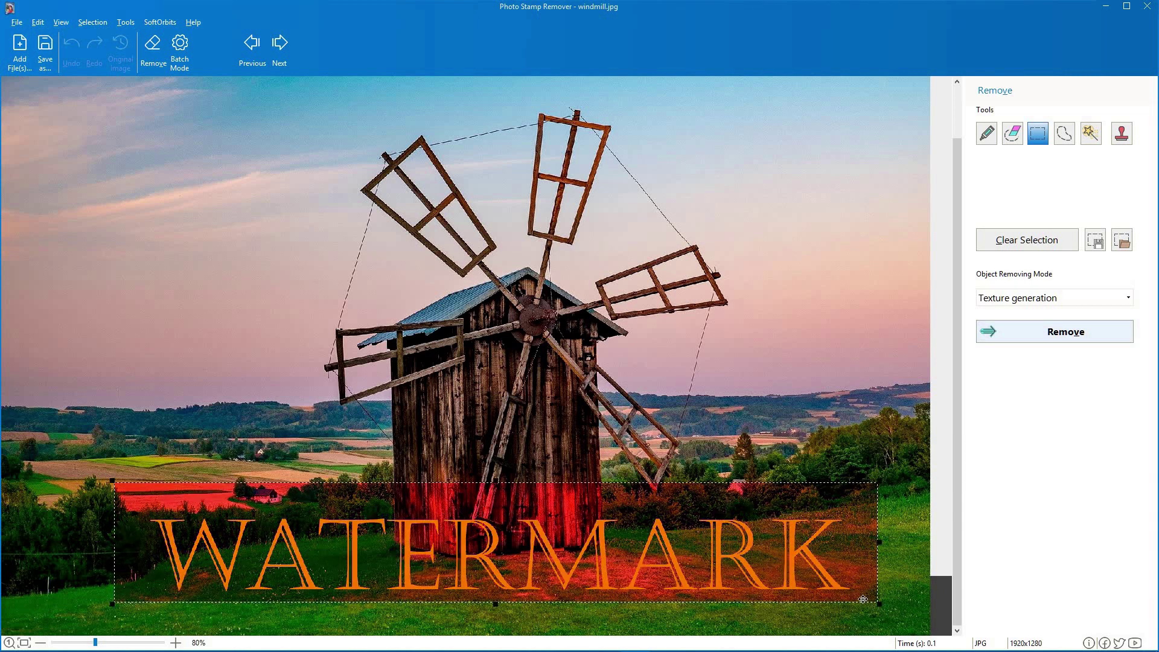
pyautogui.click(1091, 134)
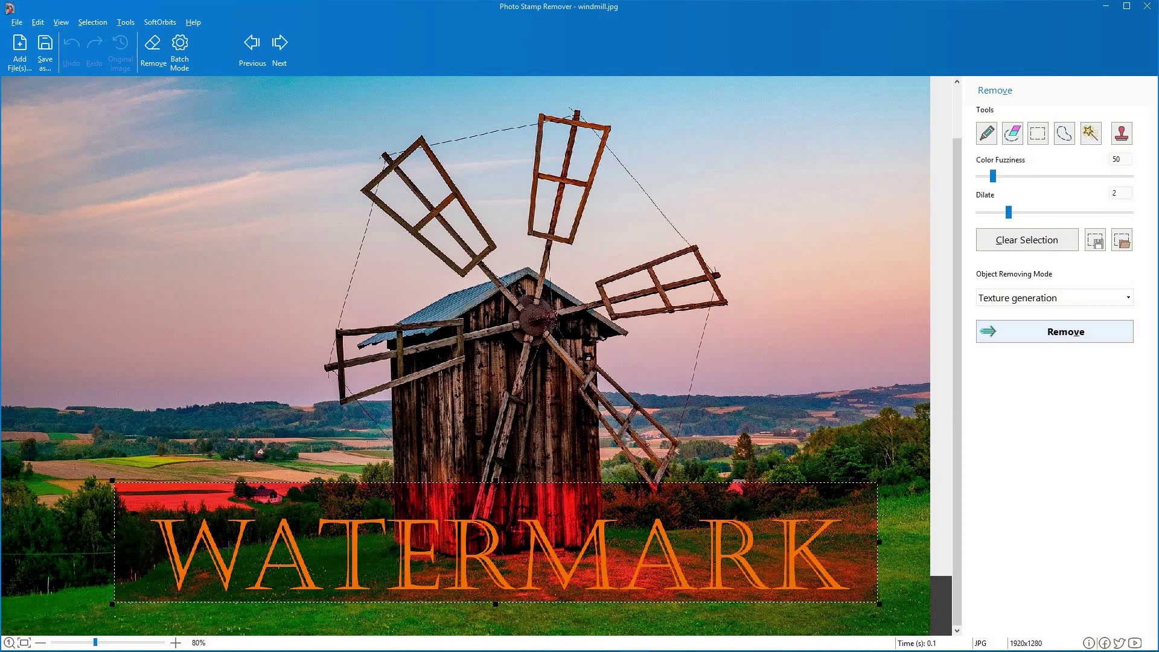
pyautogui.click(172, 540)
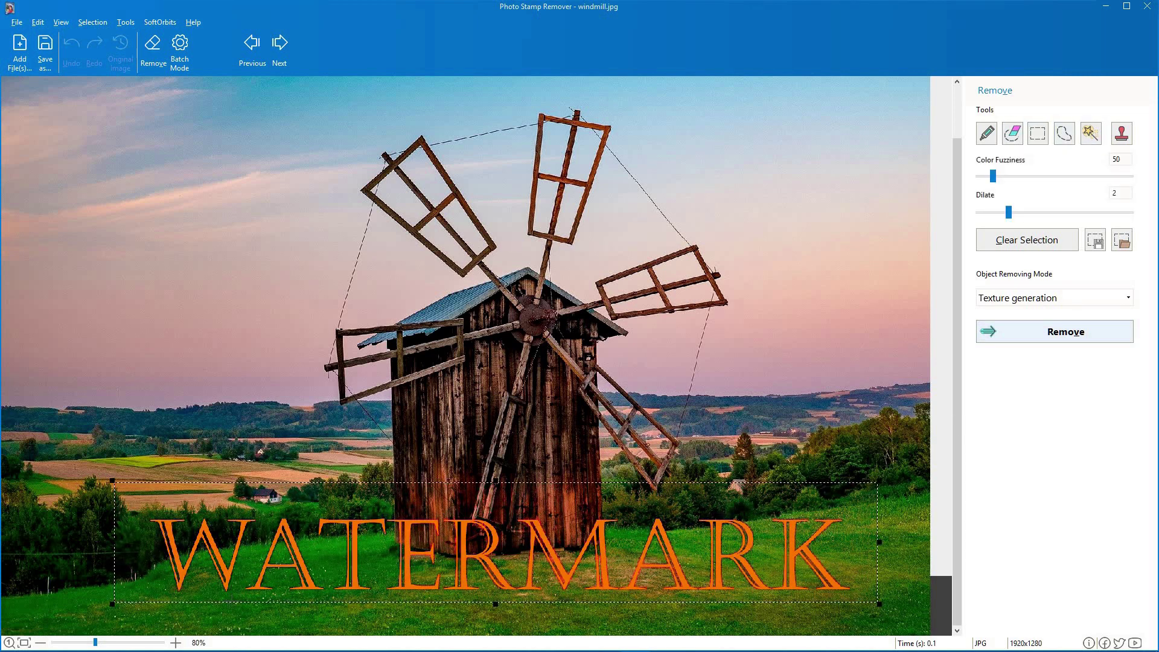
# - Remove the WATERMARK text using Texture generation and compare the result against the original image
pyautogui.click(1038, 298)
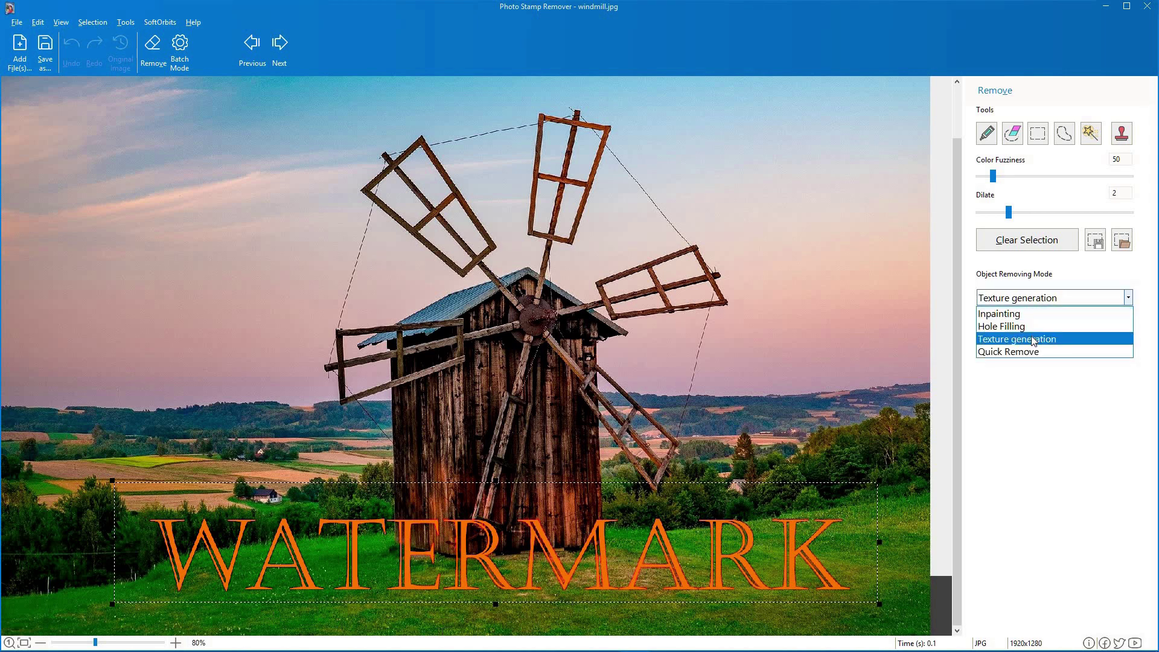
pyautogui.click(1034, 341)
pyautogui.click(1051, 332)
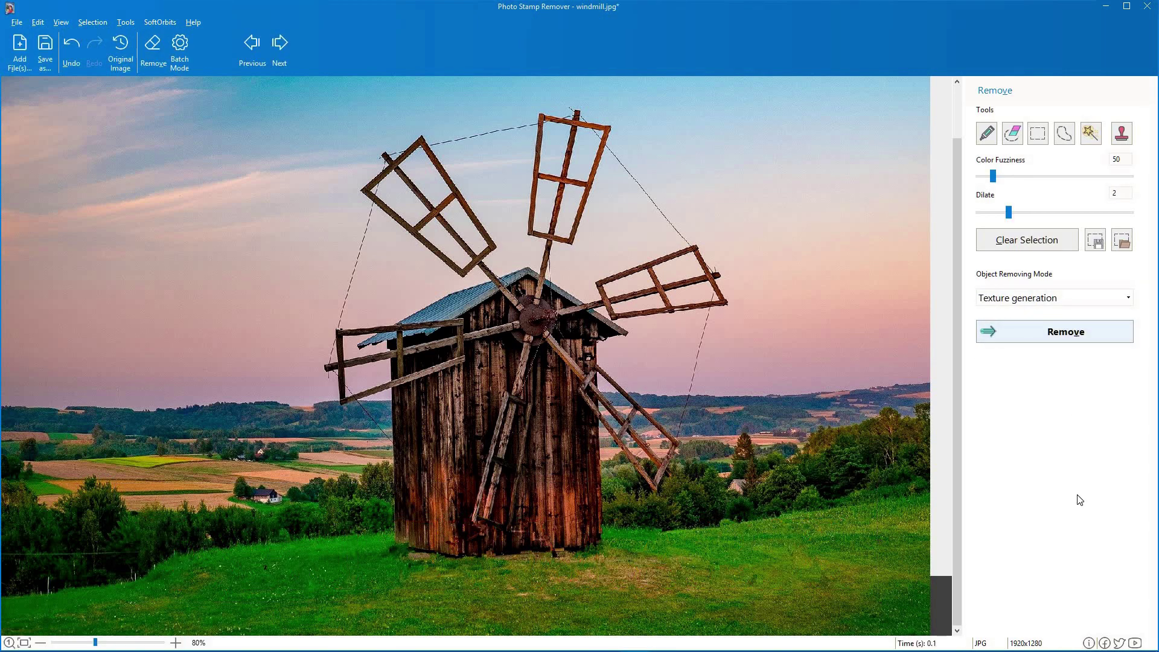
pyautogui.click(124, 61)
pyautogui.click(124, 61)
pyautogui.click(125, 61)
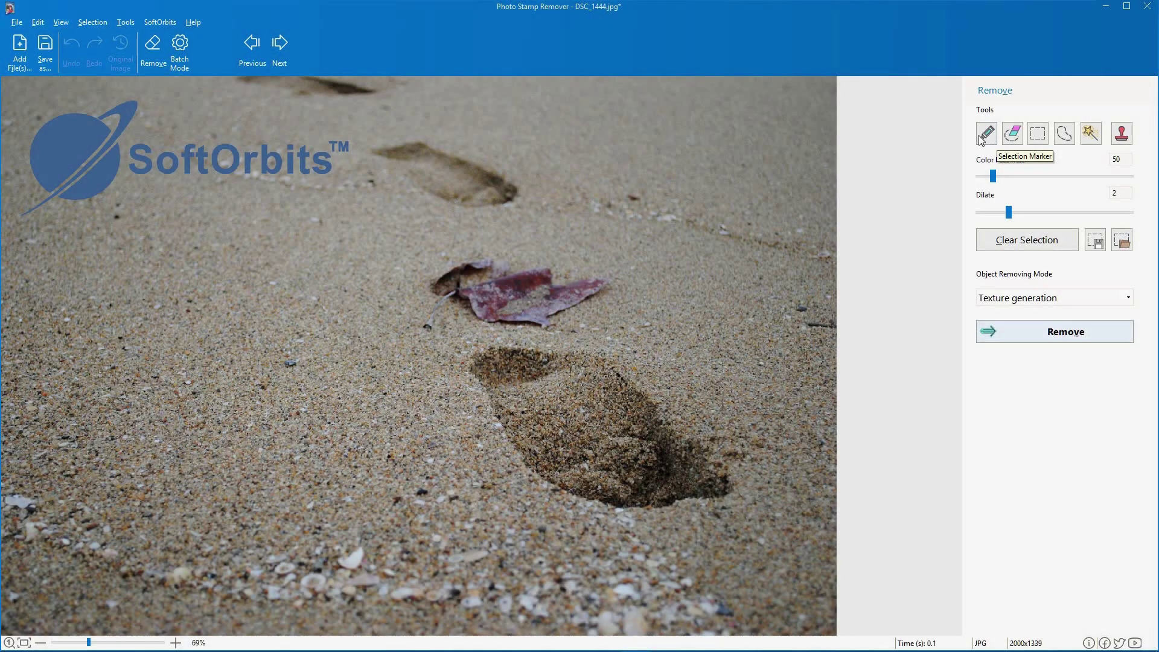
# - Paint over the top-left SoftOrbits logo at radius 16, remove it, and compare with the original
pyautogui.click(983, 137)
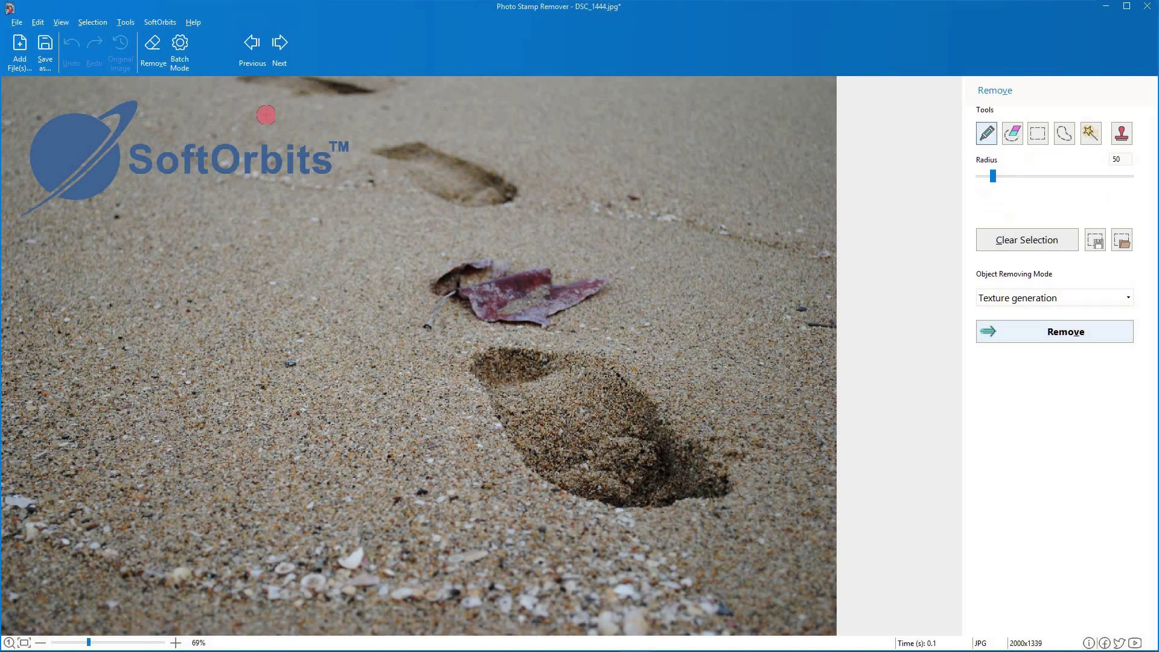
pyautogui.moveTo(68, 120)
pyautogui.mouseDown()
pyautogui.moveTo(39, 152)
pyautogui.moveTo(42, 176)
pyautogui.moveTo(65, 193)
pyautogui.moveTo(101, 180)
pyautogui.moveTo(106, 153)
pyautogui.moveTo(87, 124)
pyautogui.moveTo(72, 164)
pyautogui.moveTo(104, 157)
pyautogui.moveTo(108, 145)
pyautogui.moveTo(106, 174)
pyautogui.moveTo(137, 158)
pyautogui.moveTo(342, 149)
pyautogui.moveTo(297, 168)
pyautogui.moveTo(180, 166)
pyautogui.moveTo(128, 181)
pyautogui.mouseUp()
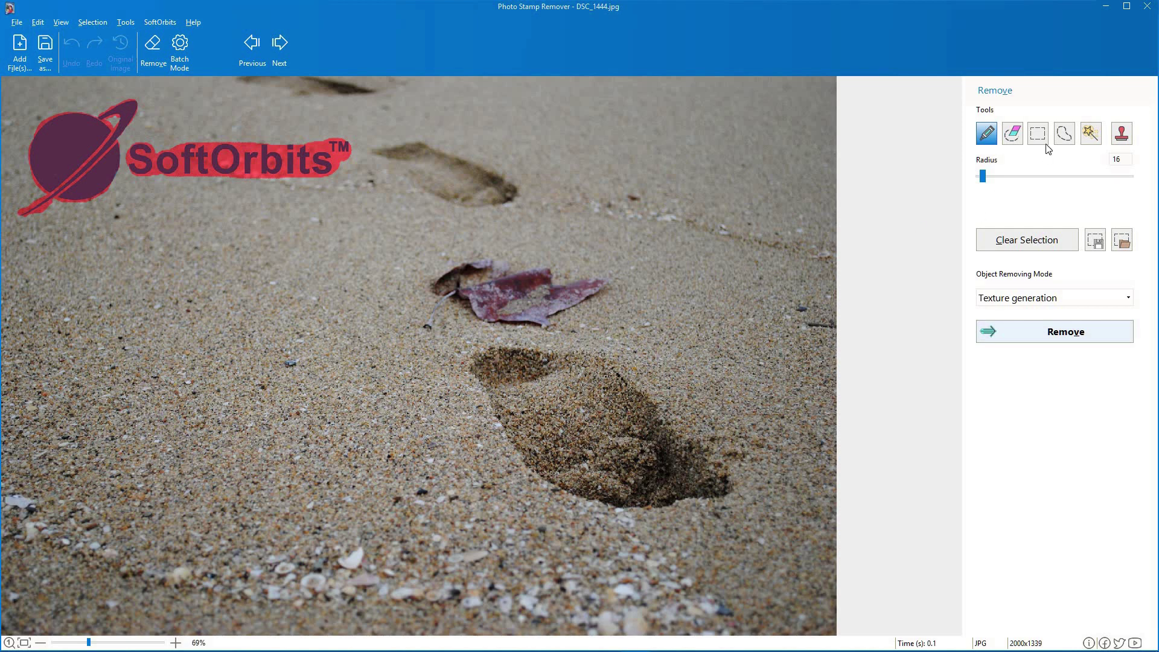
pyautogui.click(1012, 134)
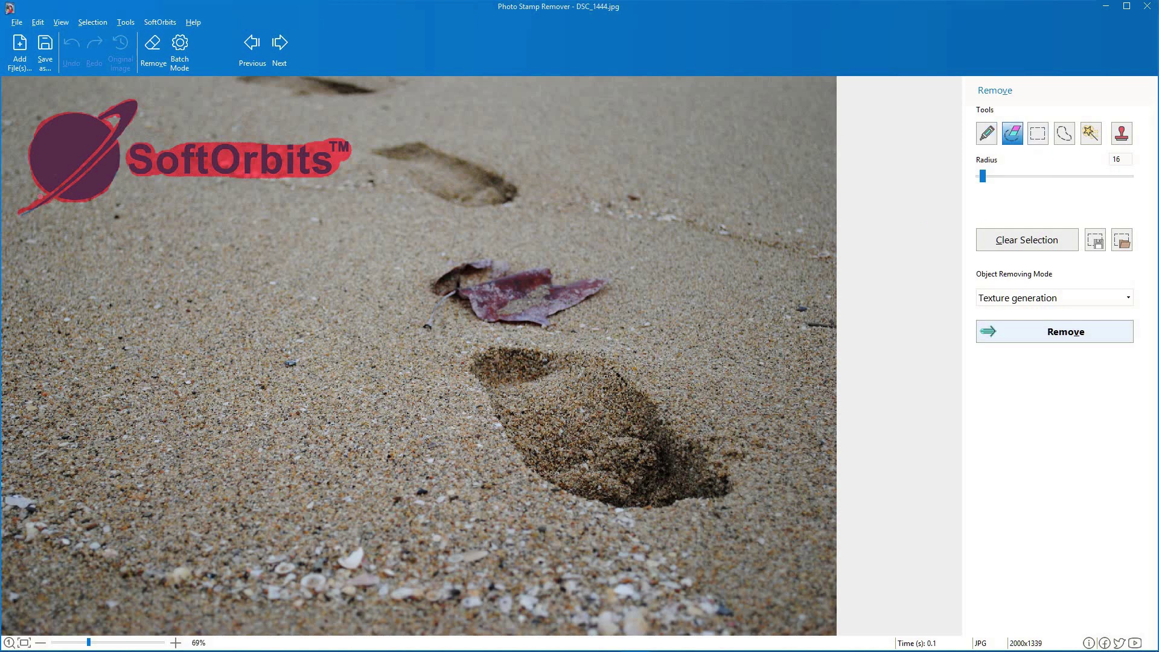
pyautogui.click(987, 134)
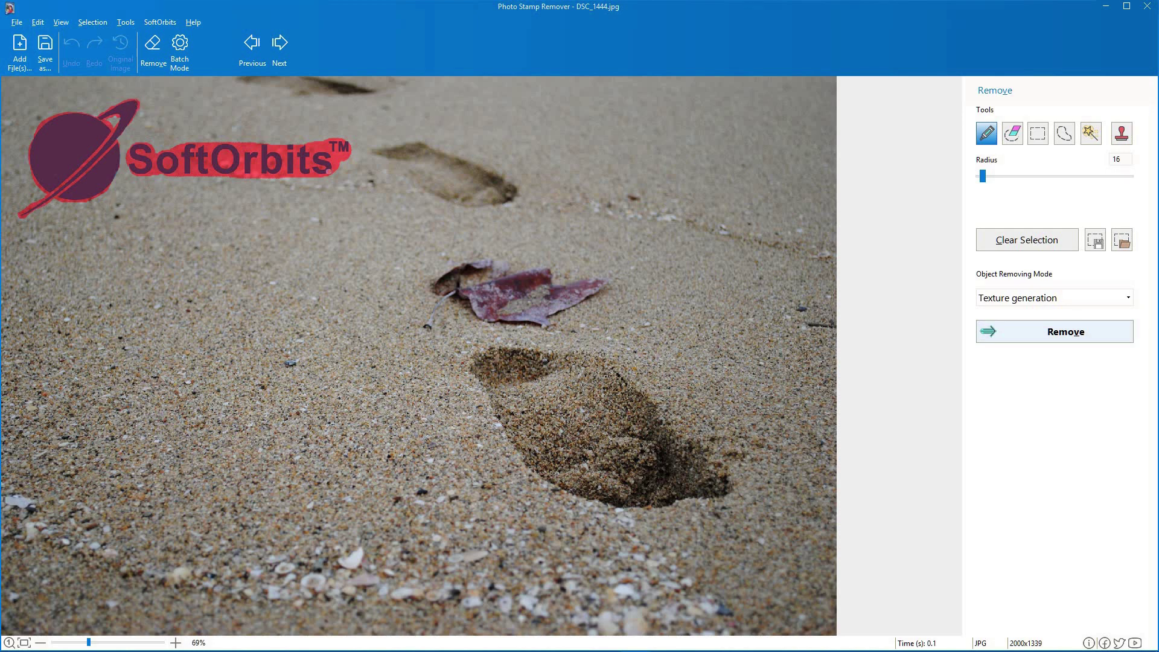
pyautogui.click(1060, 334)
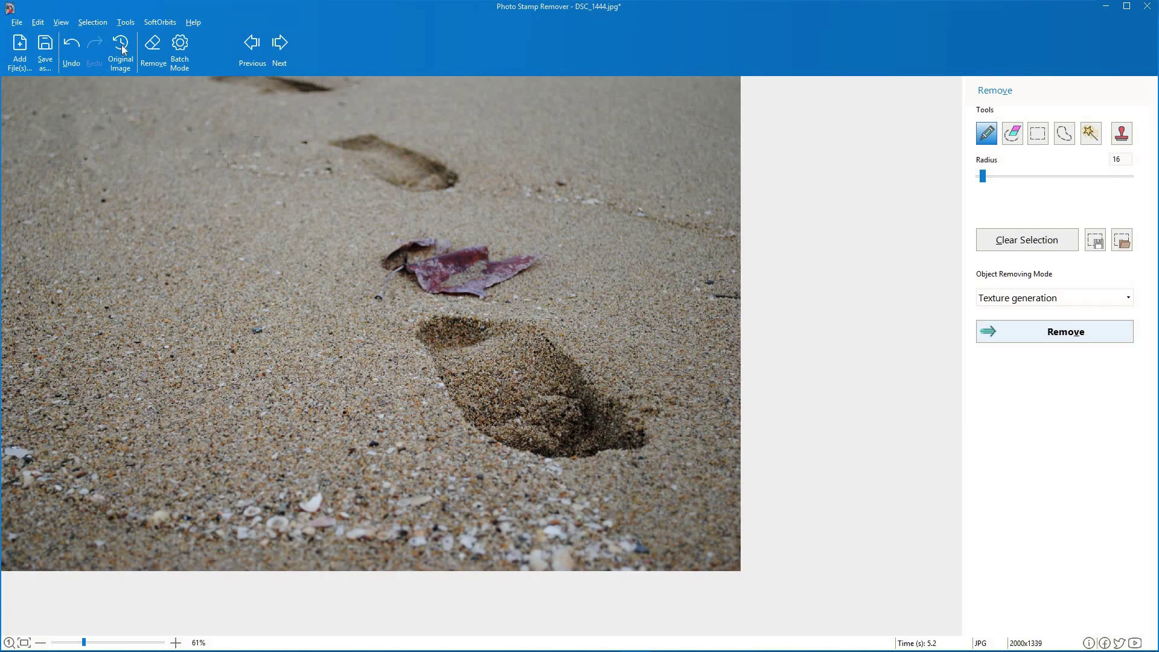
pyautogui.click(122, 50)
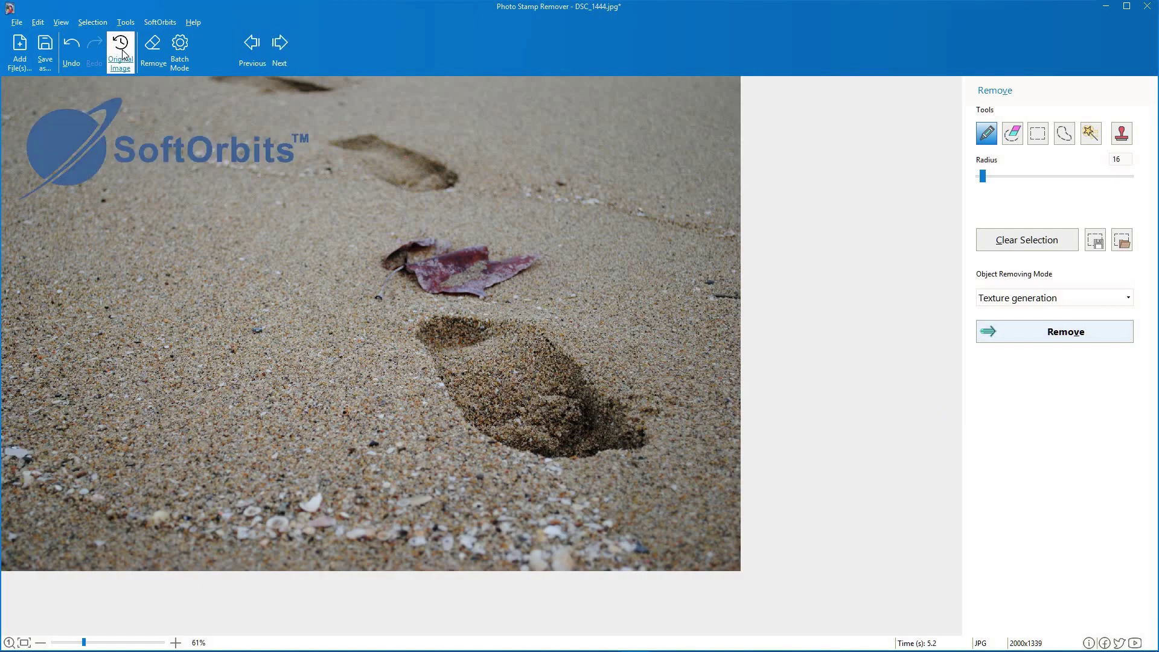
pyautogui.click(123, 54)
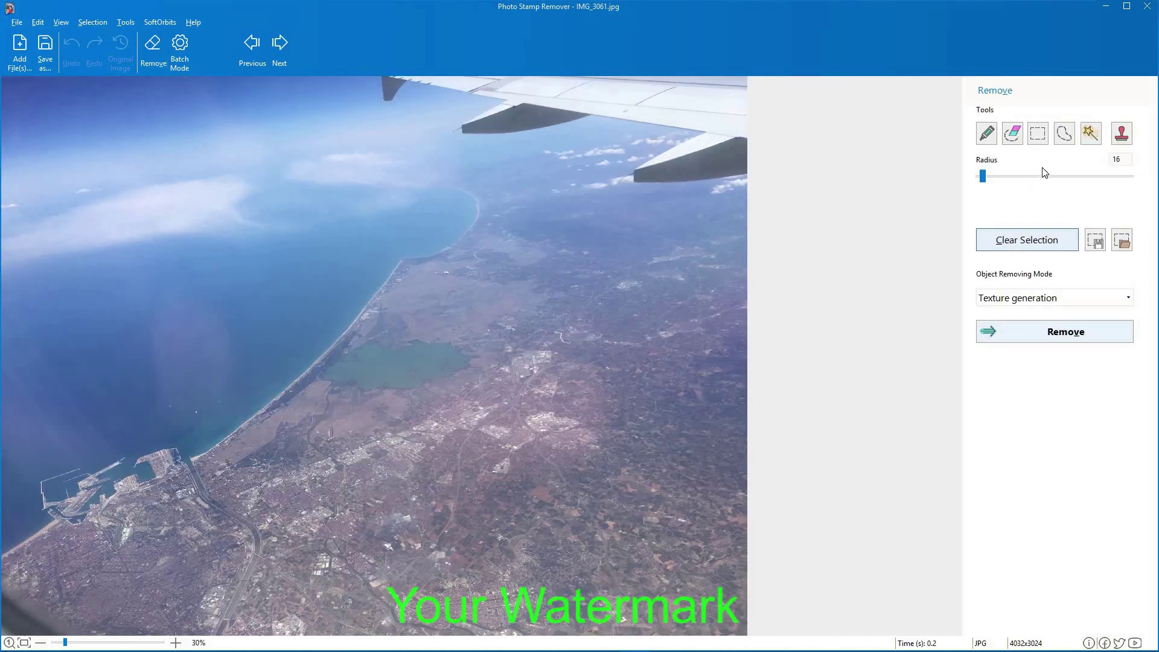
# - Select just the green 'Your Watermark' letters at bottom right of the aerial photo for the batch
pyautogui.click(1038, 134)
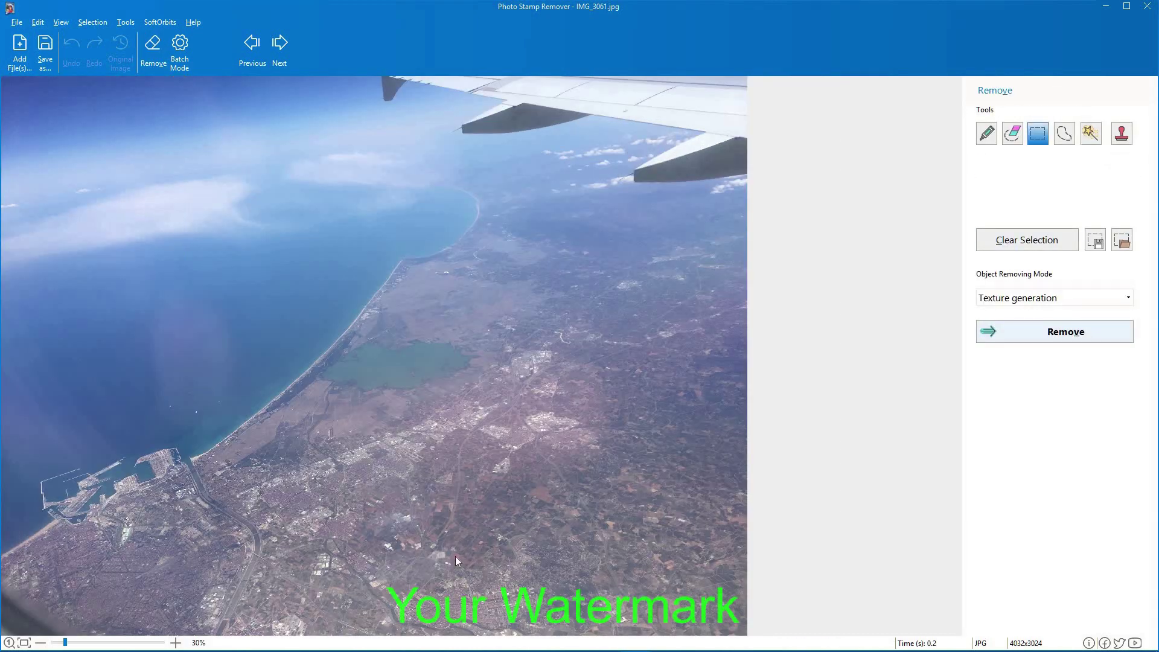
pyautogui.moveTo(363, 560); pyautogui.dragTo(744, 629)
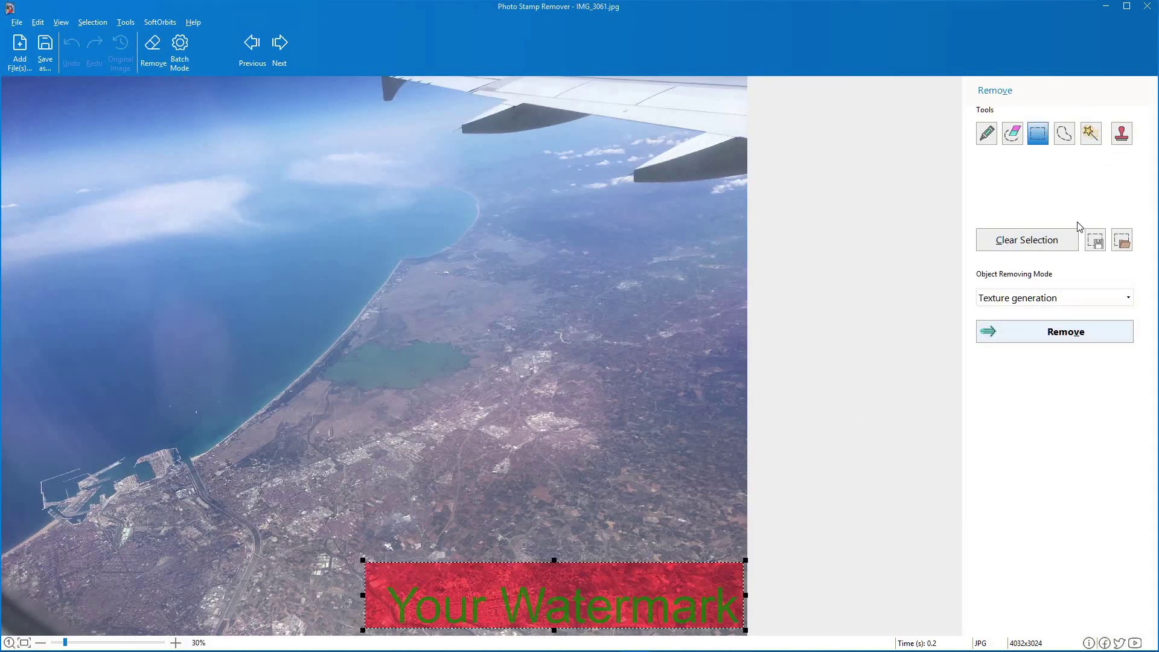
pyautogui.click(1092, 134)
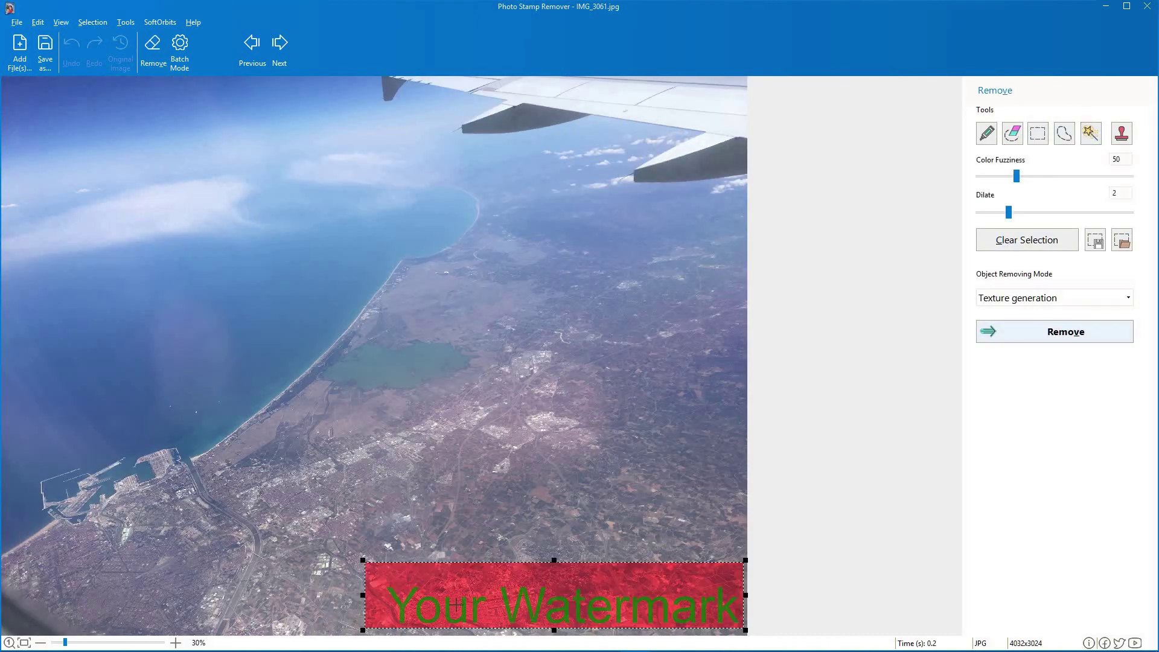
pyautogui.click(406, 616)
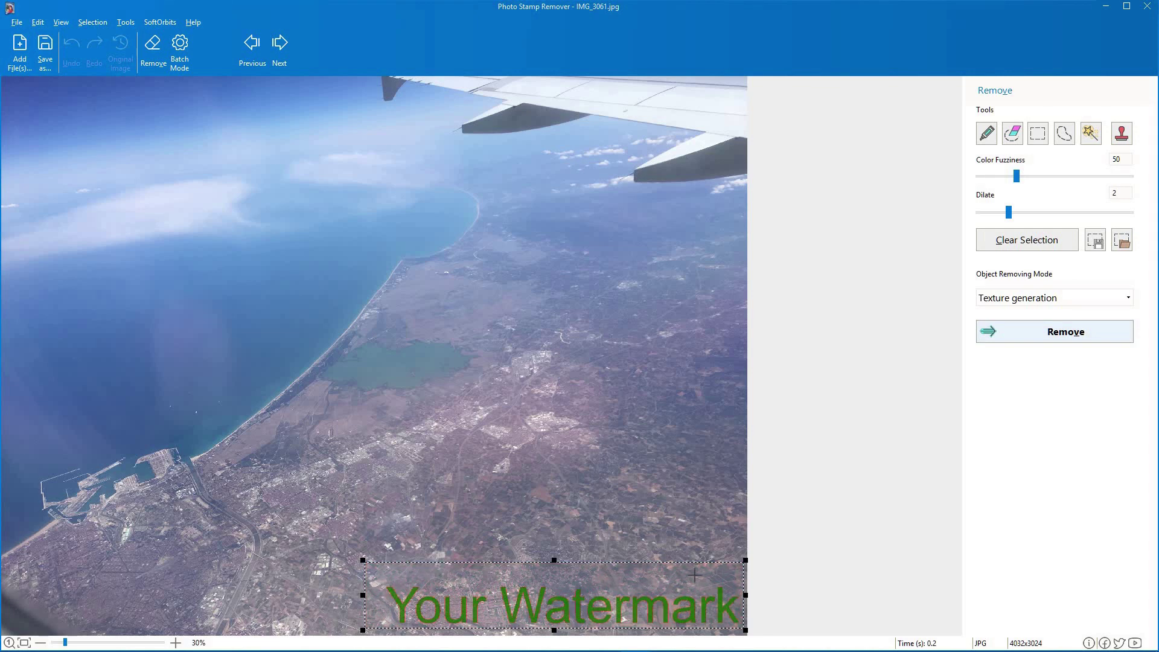
pyautogui.click(176, 54)
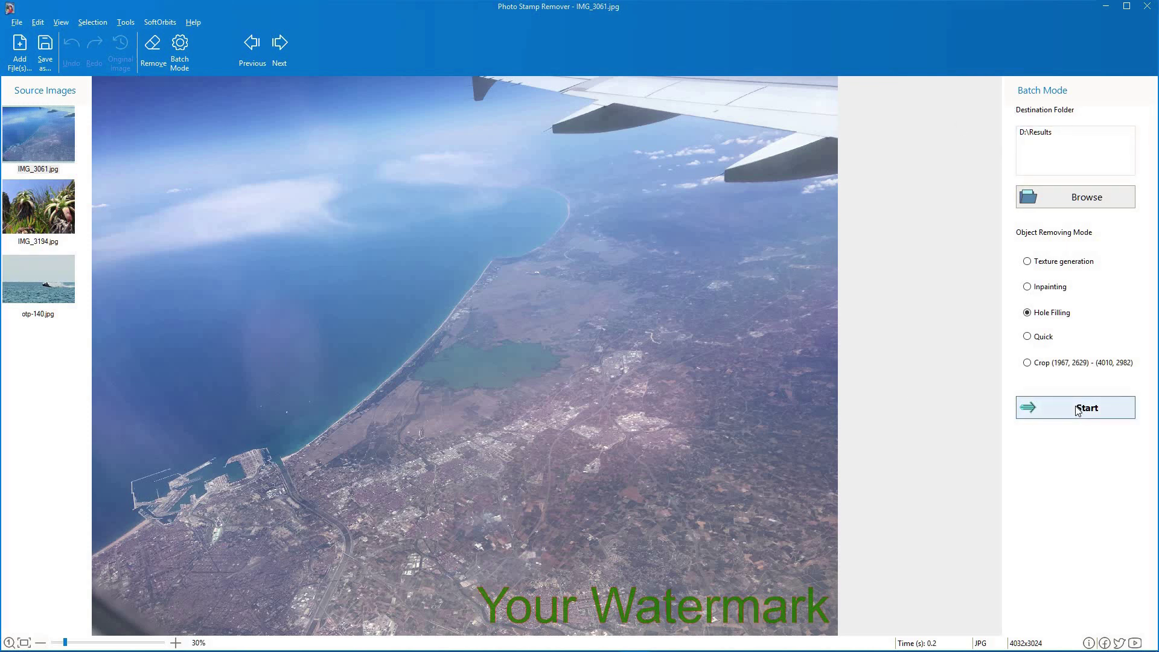
# - Set the batch fill to Texture generation and start processing the three images into D:\Results
pyautogui.click(1054, 261)
pyautogui.click(1108, 408)
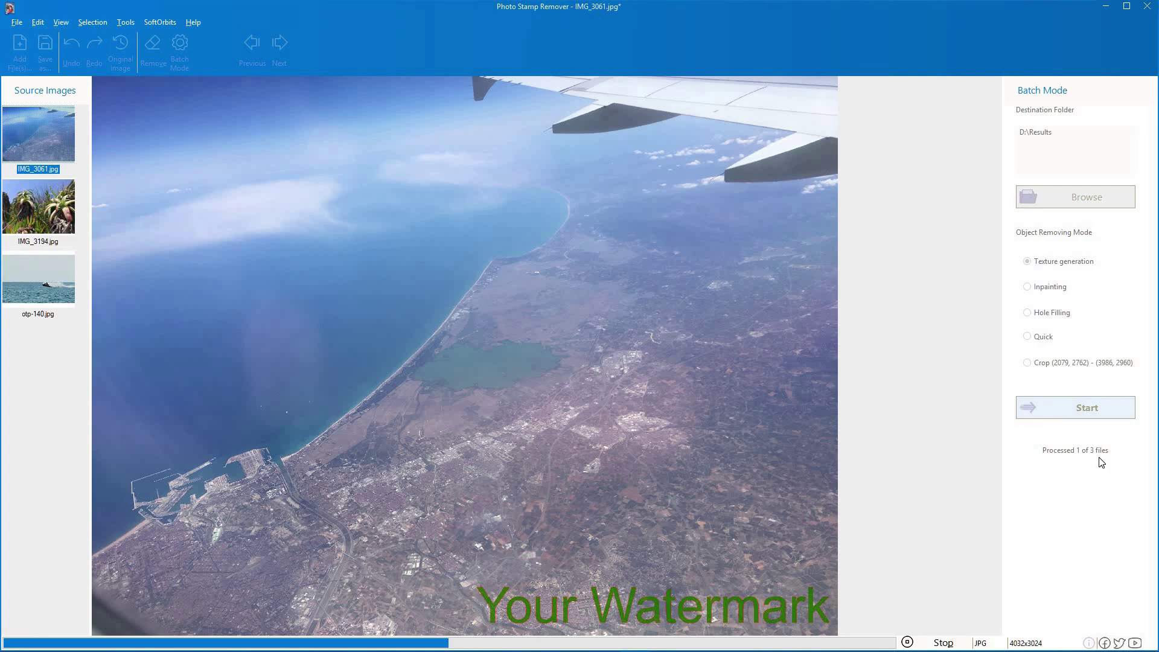